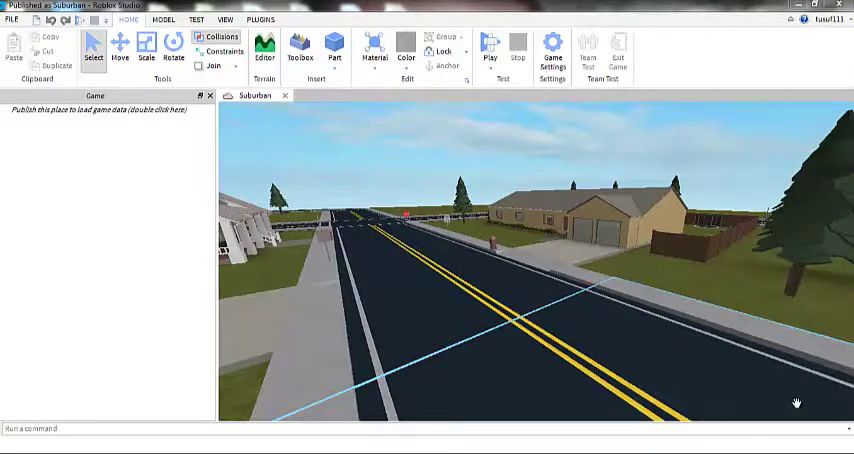
Start a Play test of the Suburban place from the Home tab.
{"action": "left_click", "coordinate": [490, 47]}
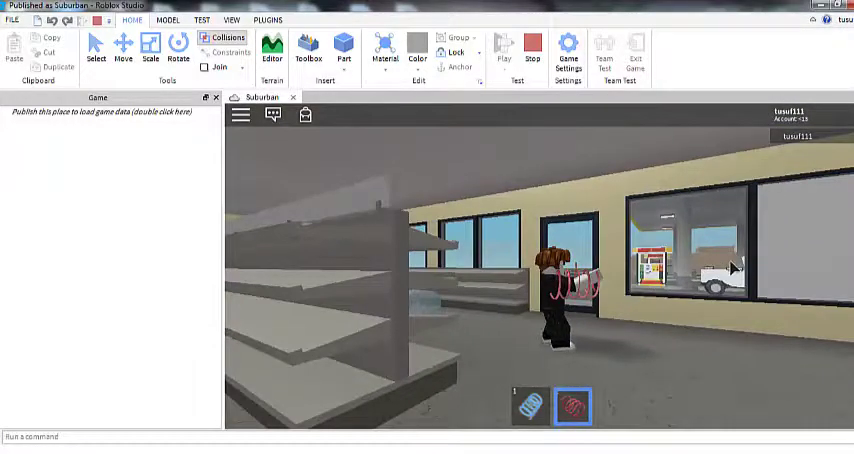
Walk out of the store past the gas station and equip the first gear item.
{"action": "key", "text": "w"}
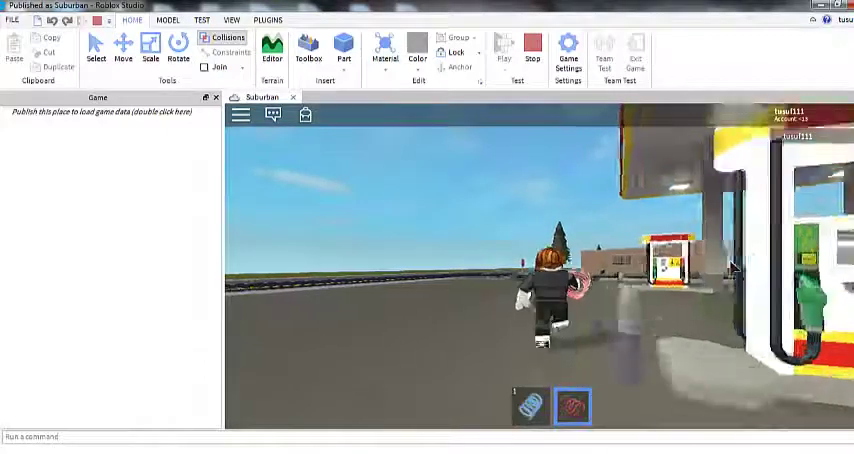
{"action": "key", "text": "w"}
{"action": "key", "text": "w"}
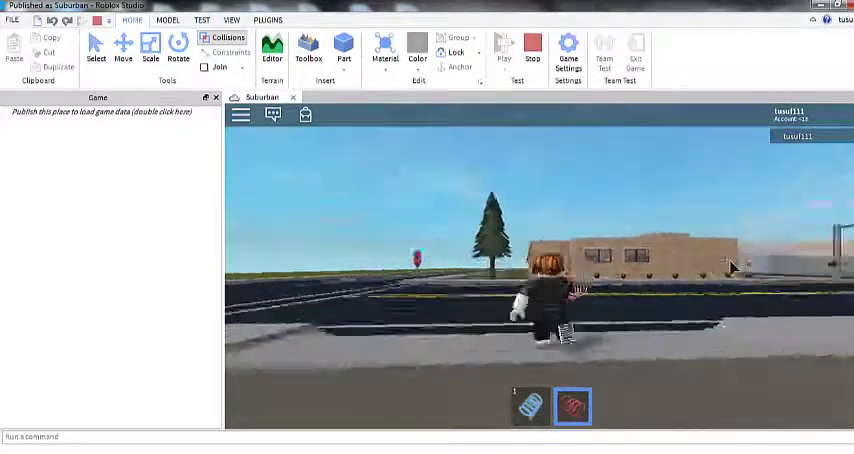
{"action": "key", "text": "w"}
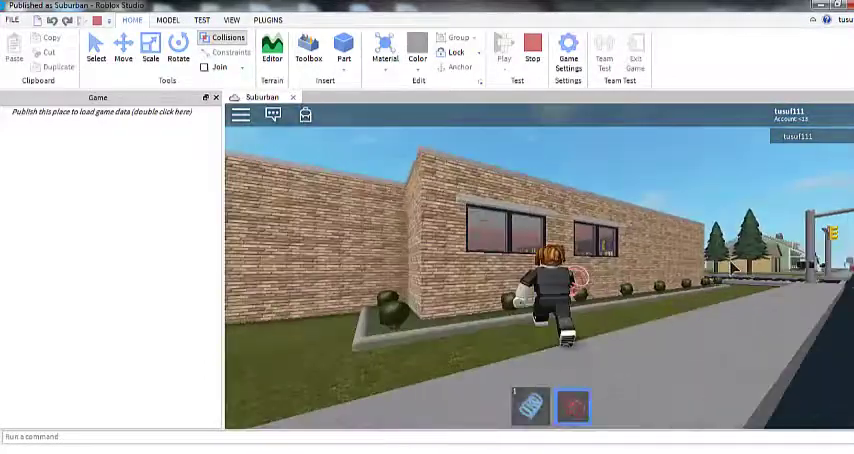
{"action": "key", "text": "1"}
{"action": "key", "text": "w"}
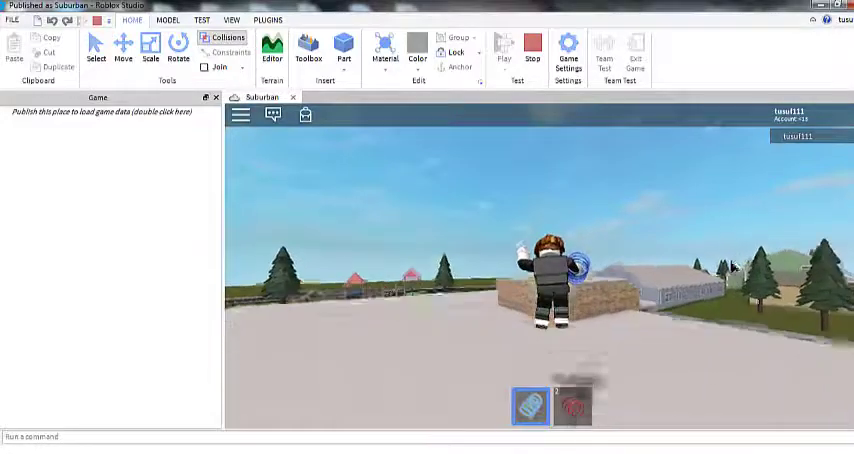
Jump onto the brick building's roof, cross it, and leap off over the road.
{"action": "key", "text": "space"}
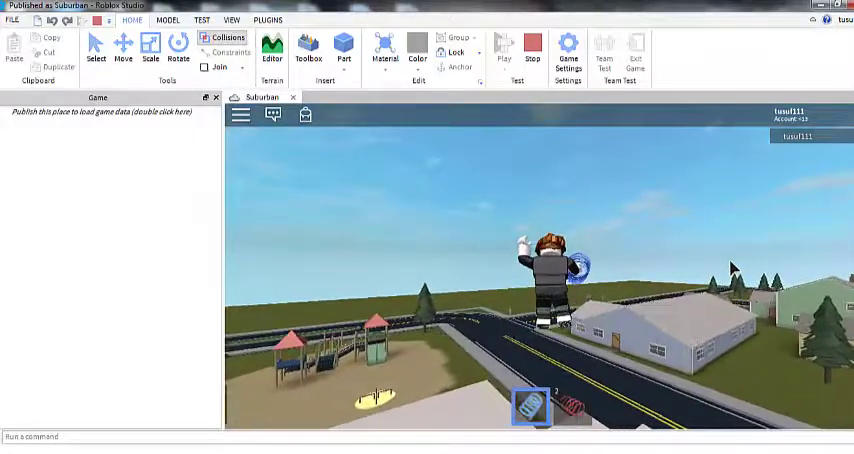
{"action": "key", "text": "w"}
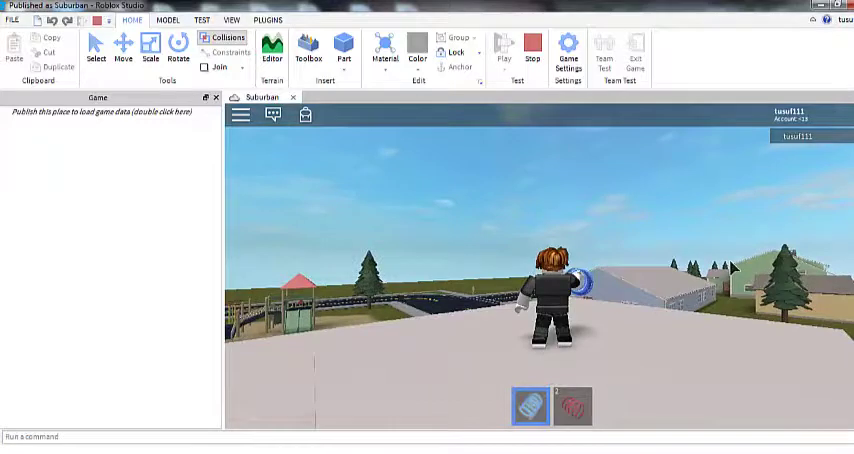
{"action": "key", "text": "w"}
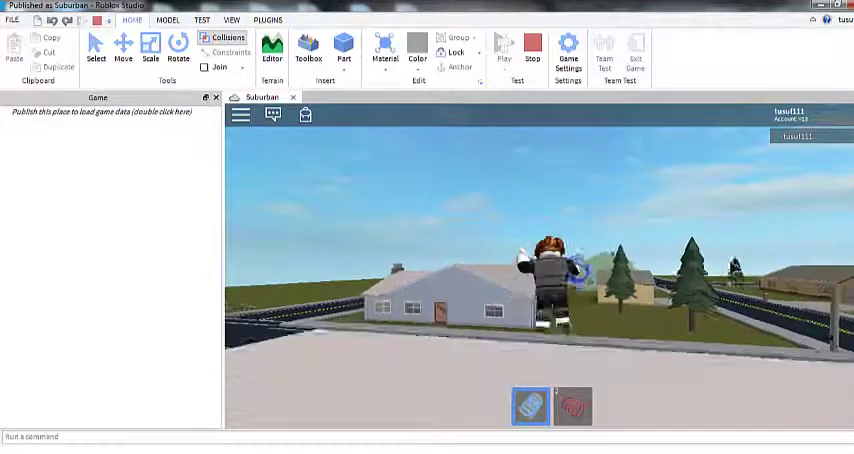
{"action": "key", "text": "w"}
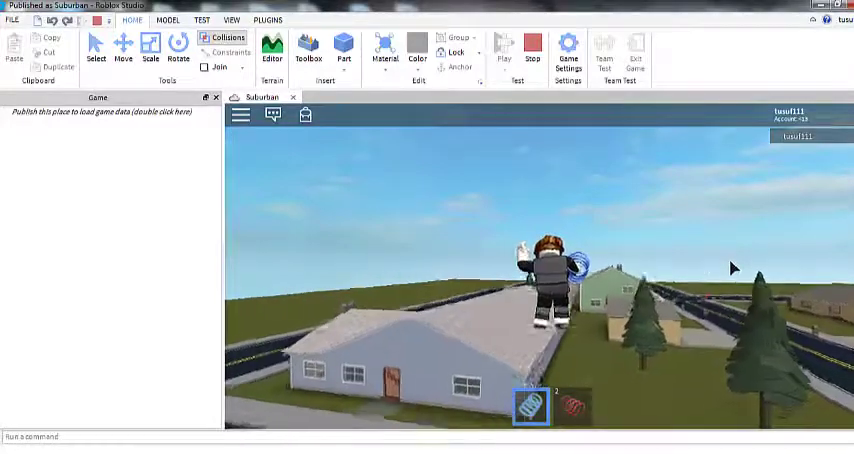
Equip the second gear item and run past the grey house between the houses.
{"action": "key", "text": "2"}
{"action": "key", "text": "w"}
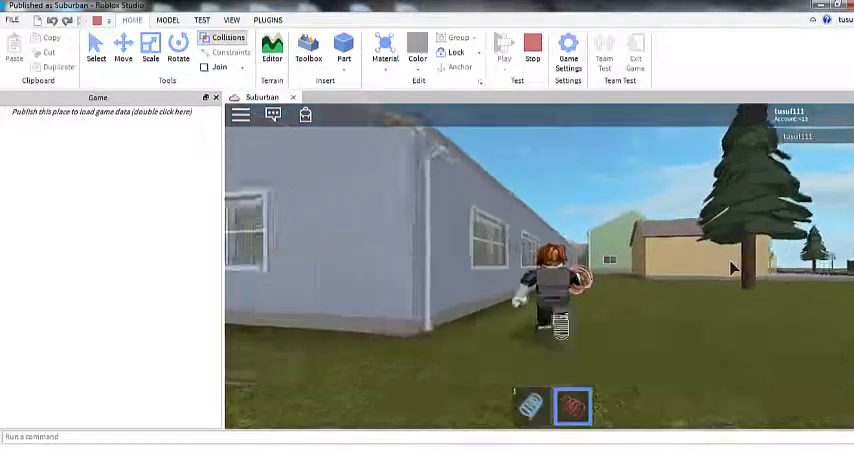
{"action": "key", "text": "w"}
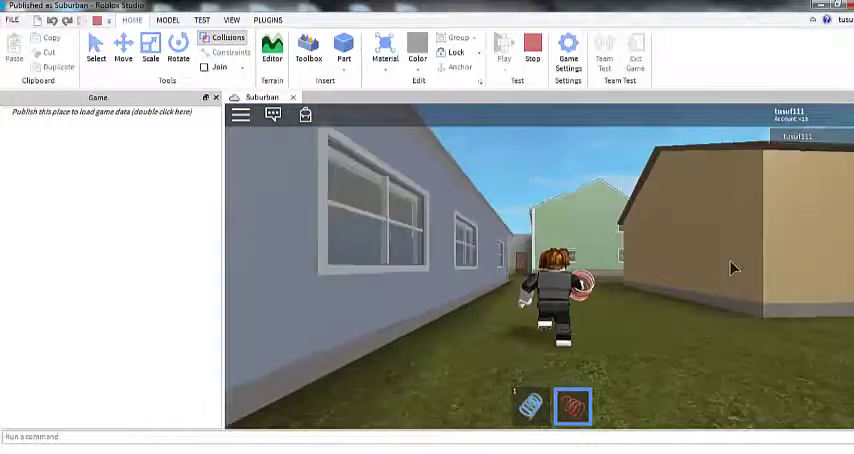
{"action": "key", "text": "w"}
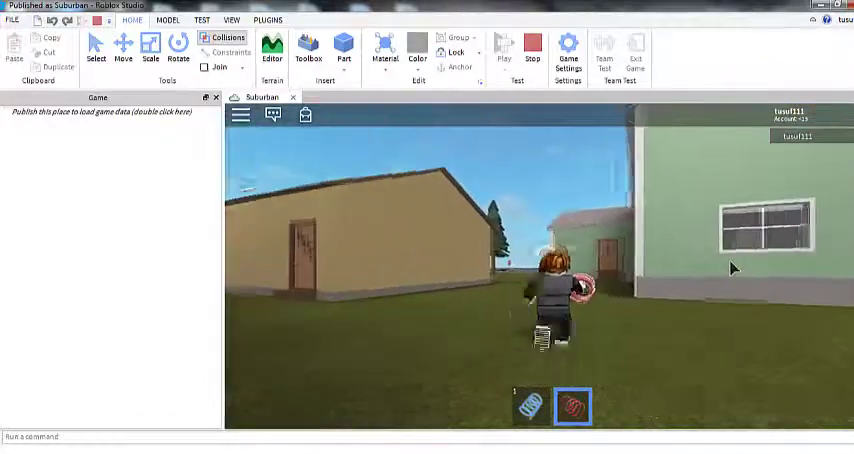
Run back to the gas station and climb onto the white jeep under the canopy.
{"action": "key", "text": "w"}
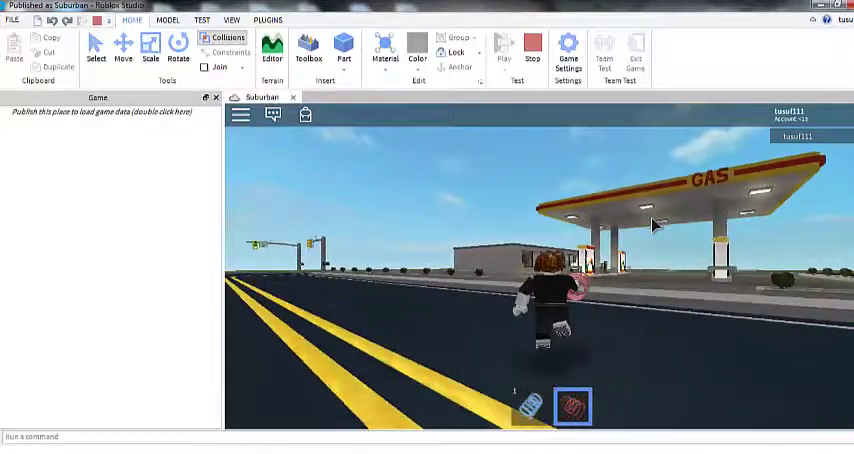
{"action": "key", "text": "w"}
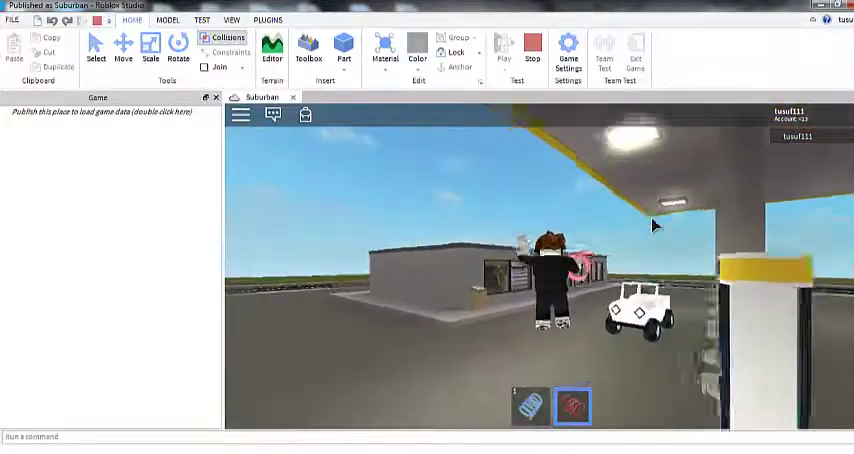
{"action": "key", "text": "w"}
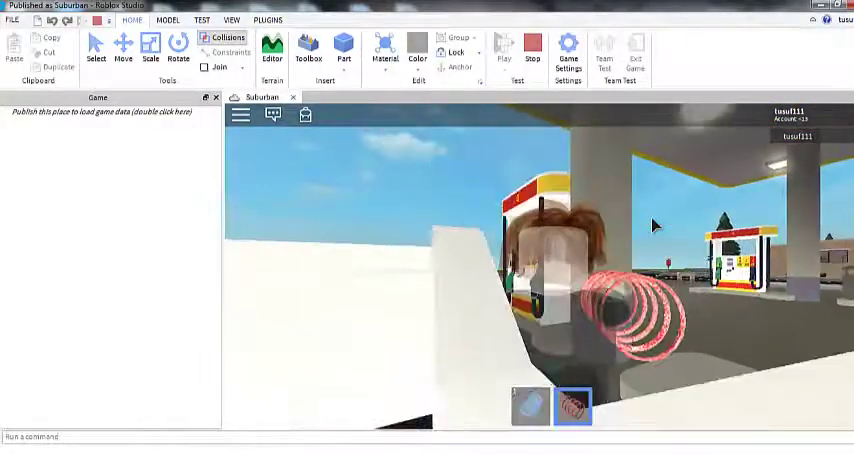
{"action": "key", "text": "w"}
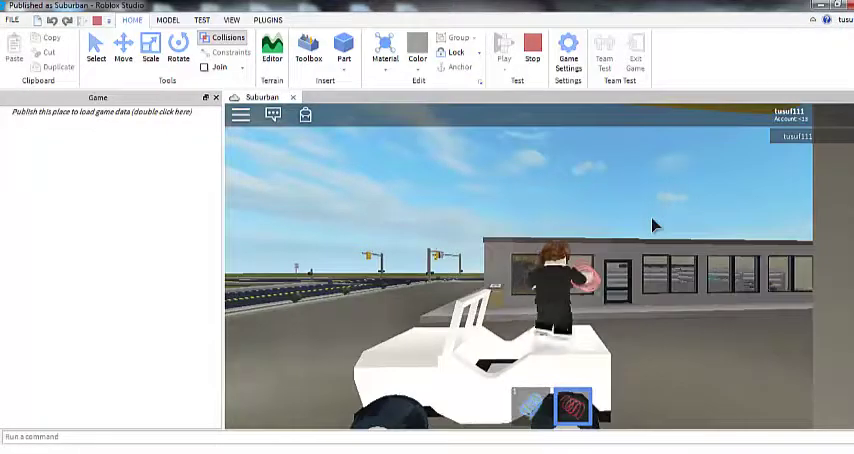
{"action": "key", "text": "w"}
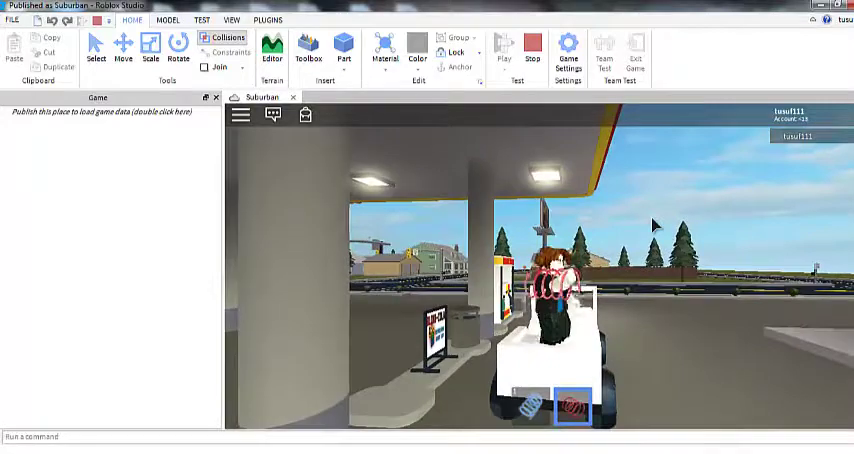
{"action": "key", "text": "w"}
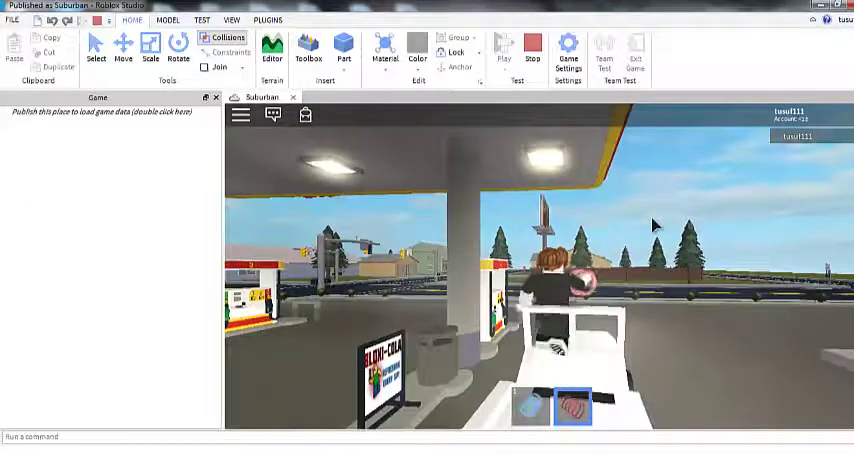
{"action": "key", "text": "s"}
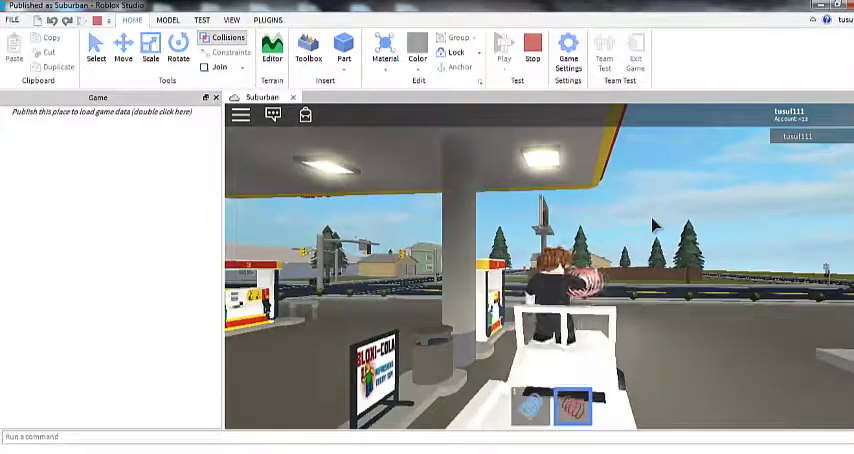
Sit in the jeep's driver seat and drive it around the gas station pumps.
{"action": "key", "text": "e"}
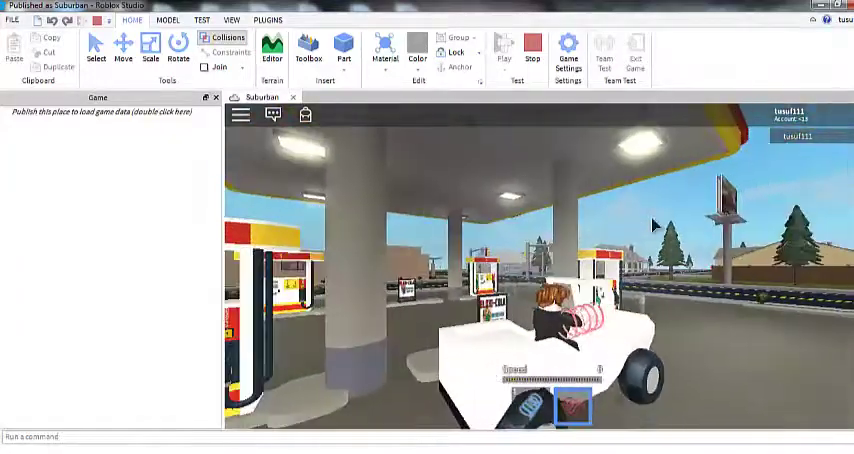
{"action": "key", "text": "w"}
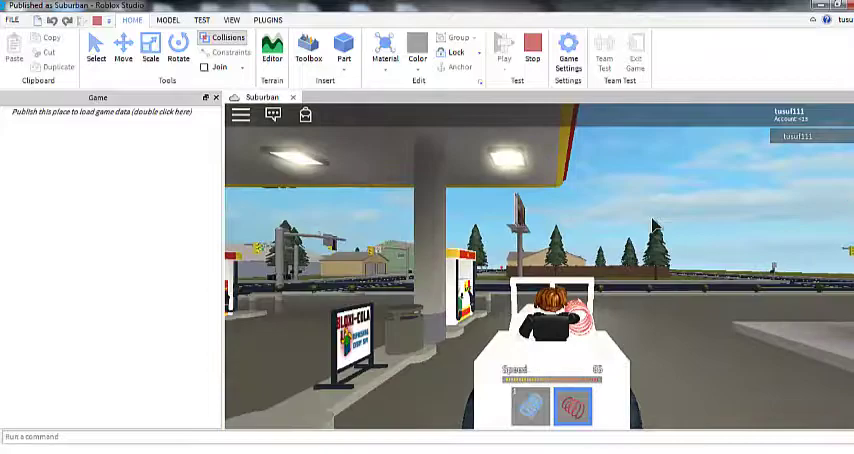
{"action": "key", "text": "w"}
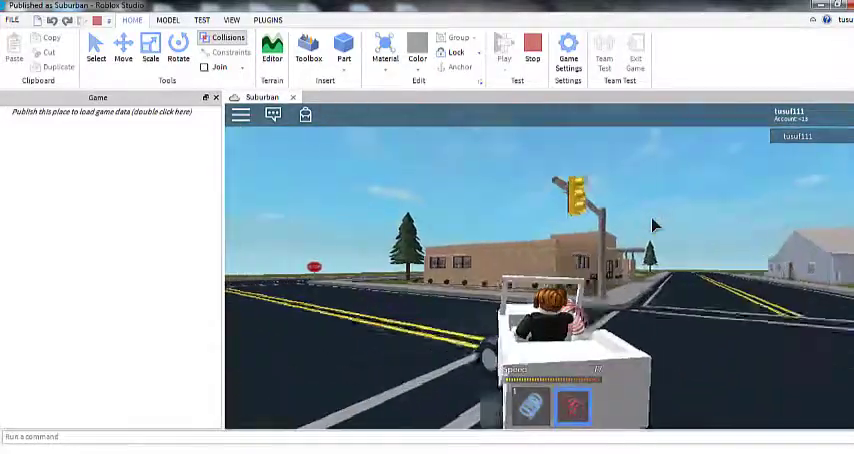
{"action": "key", "text": "w"}
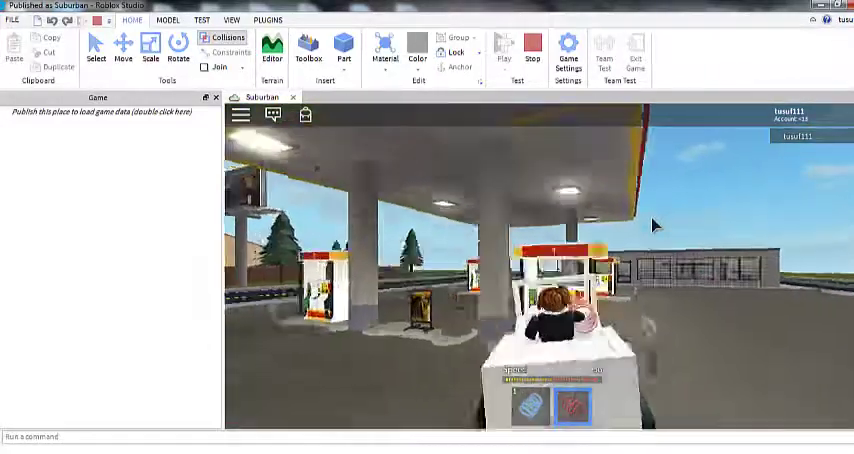
{"action": "key", "text": "w"}
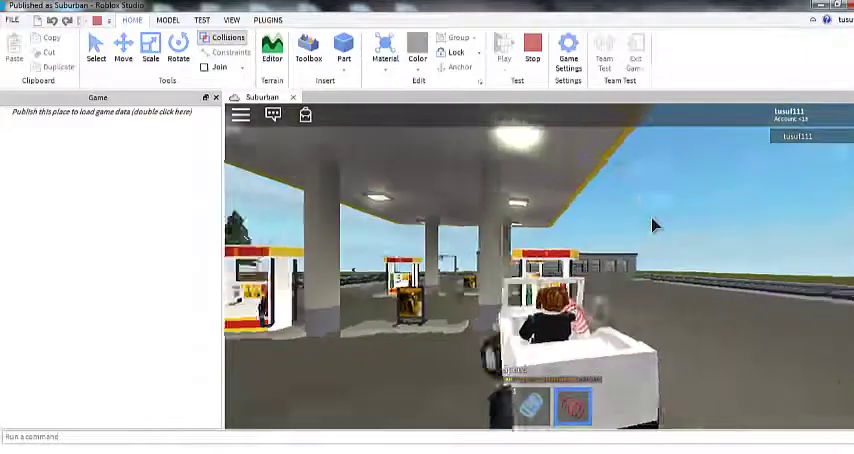
{"action": "key", "text": "w"}
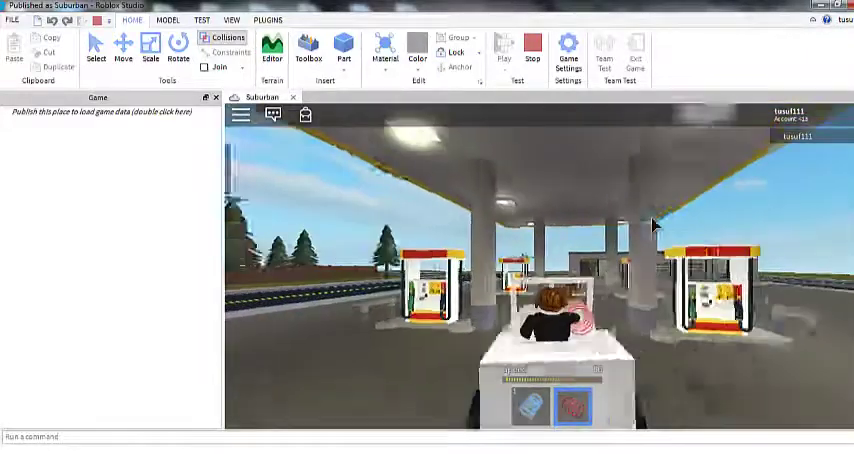
{"action": "key", "text": "w"}
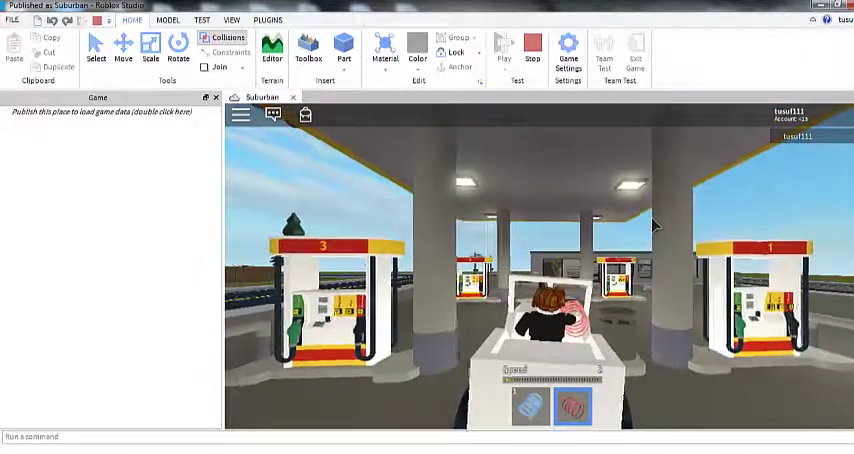
Back the jeep onto the road, drive toward the houses, and jump out.
{"action": "key", "text": "s"}
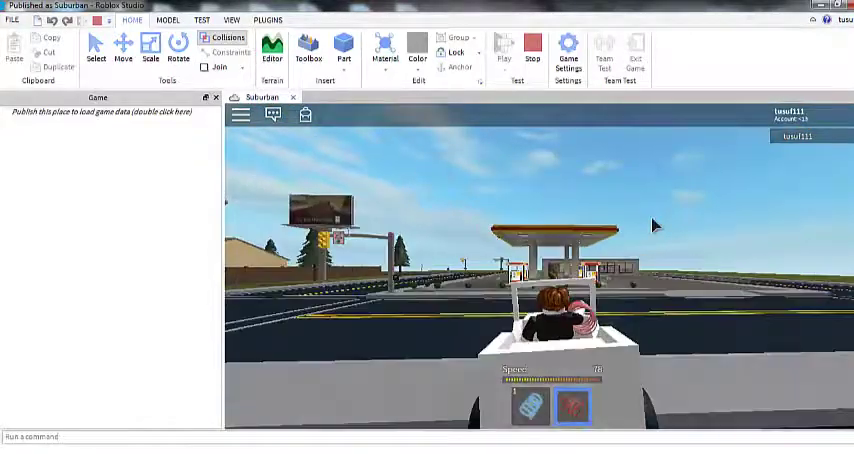
{"action": "key", "text": "w"}
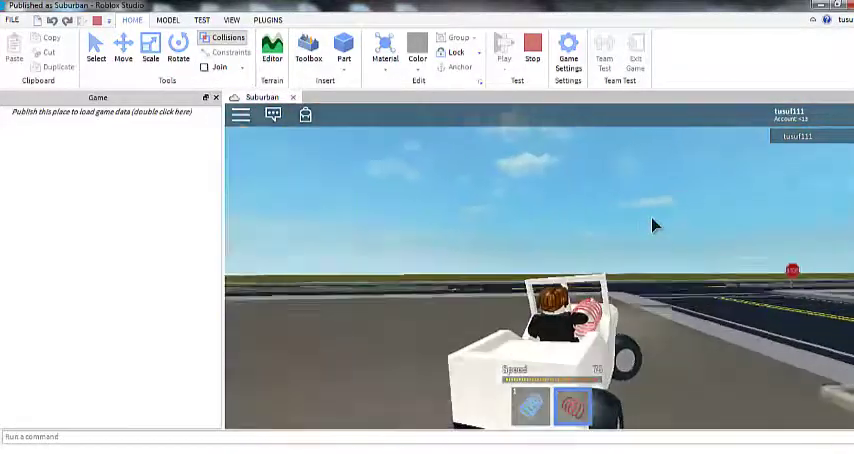
{"action": "key", "text": "w"}
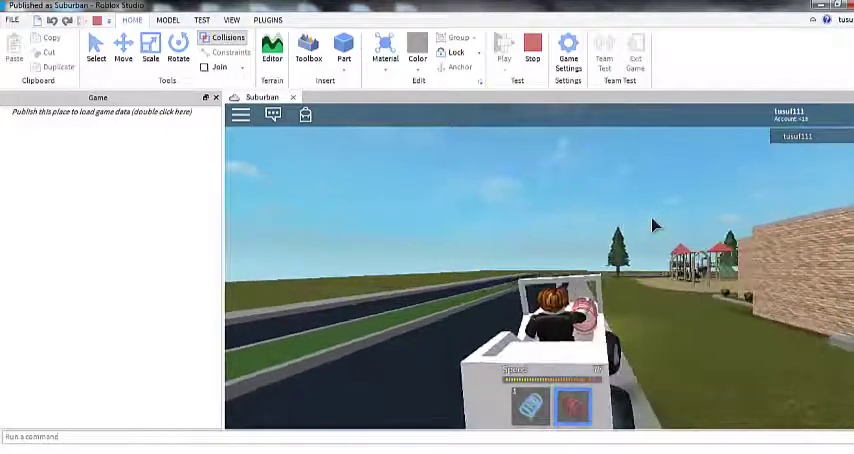
{"action": "key", "text": "w"}
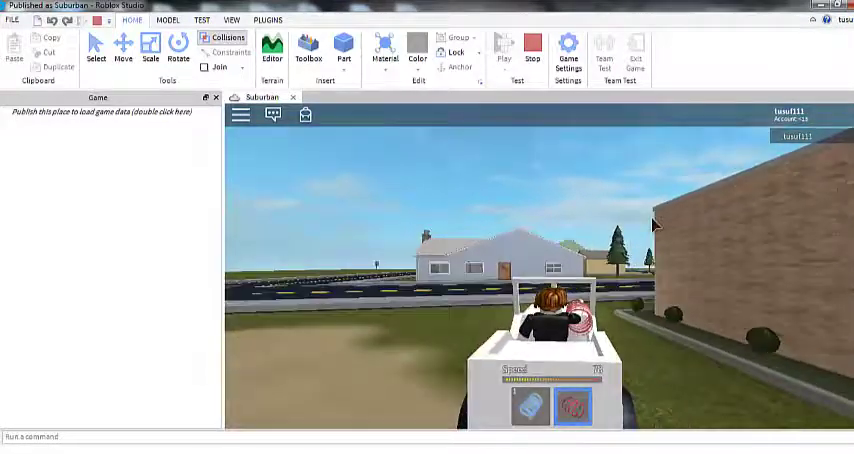
{"action": "key", "text": "space"}
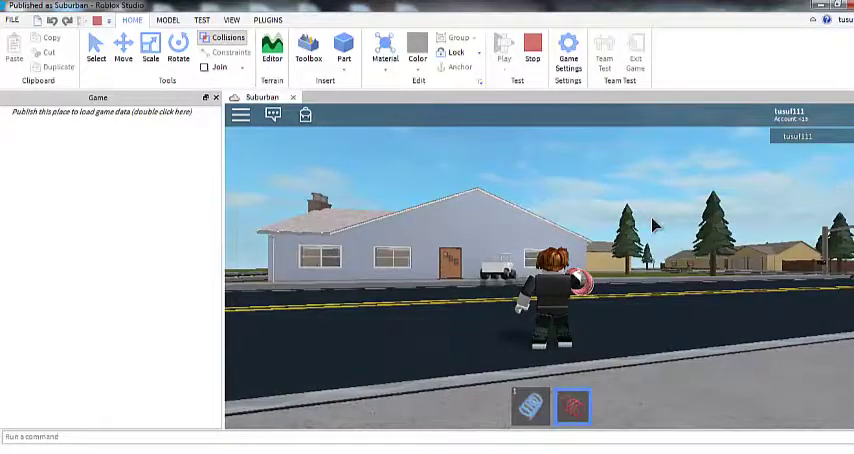
Run across the road, through the front door, and through the house's rooms.
{"action": "key", "text": "w"}
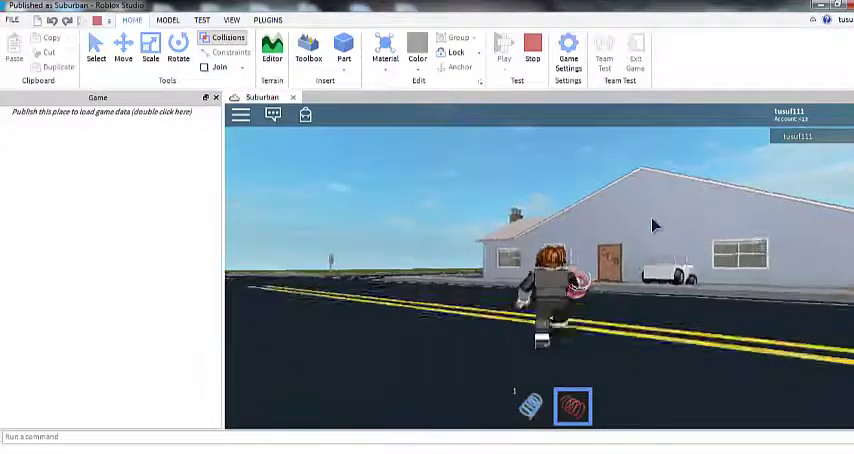
{"action": "key", "text": "w"}
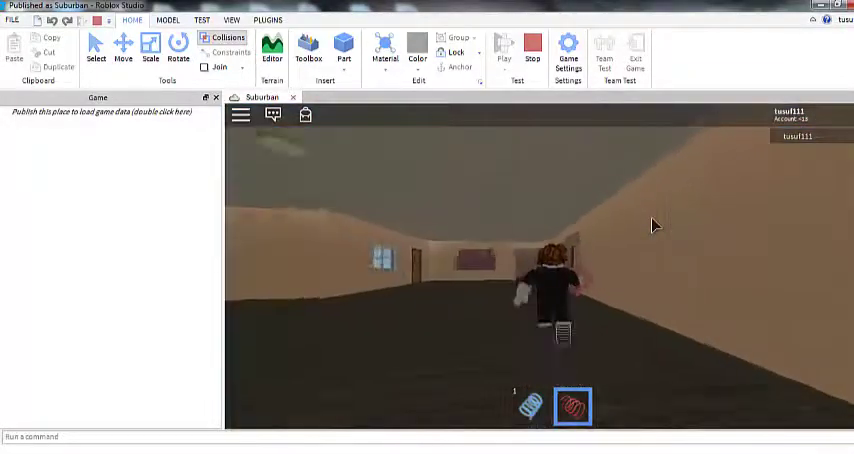
{"action": "key", "text": "w"}
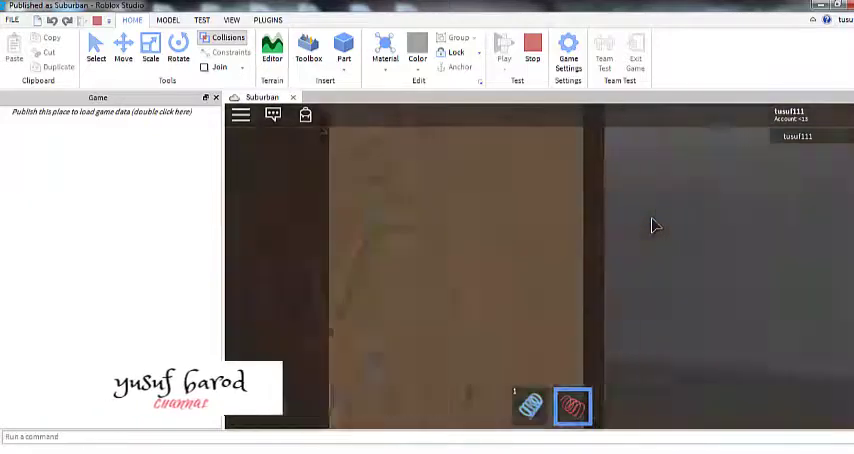
{"action": "key", "text": "w"}
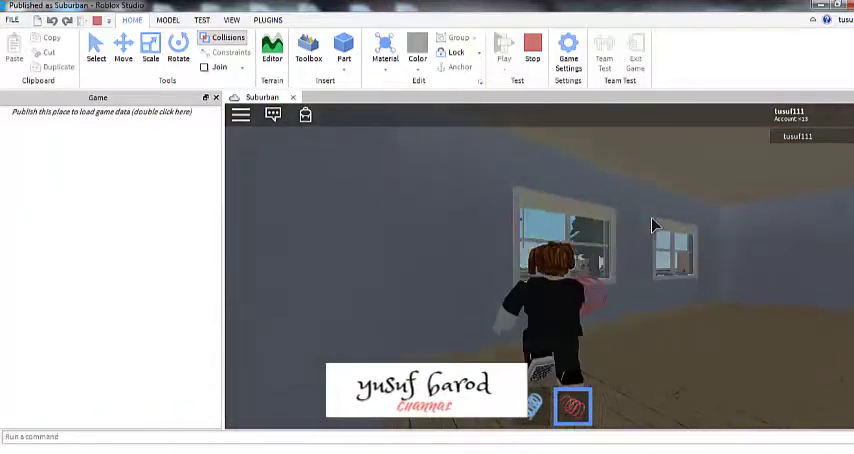
{"action": "key", "text": "w"}
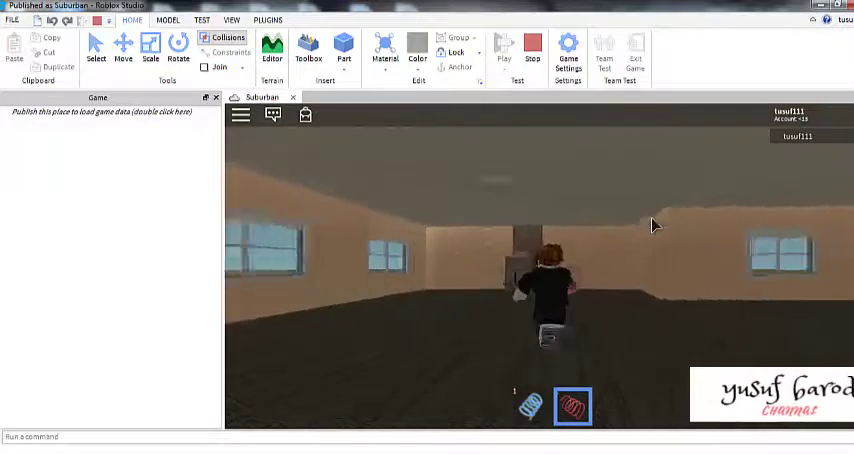
{"action": "key", "text": "w"}
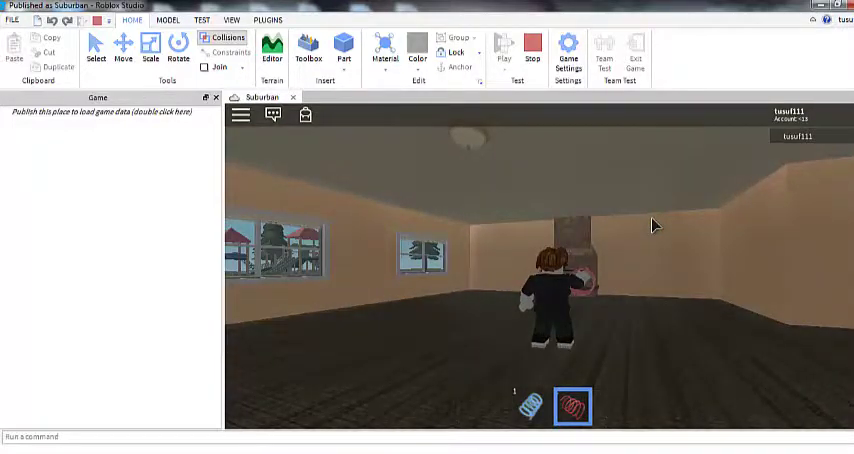
Walk past the stone fireplace, through a doorway, and toward the front door.
{"action": "key", "text": "w"}
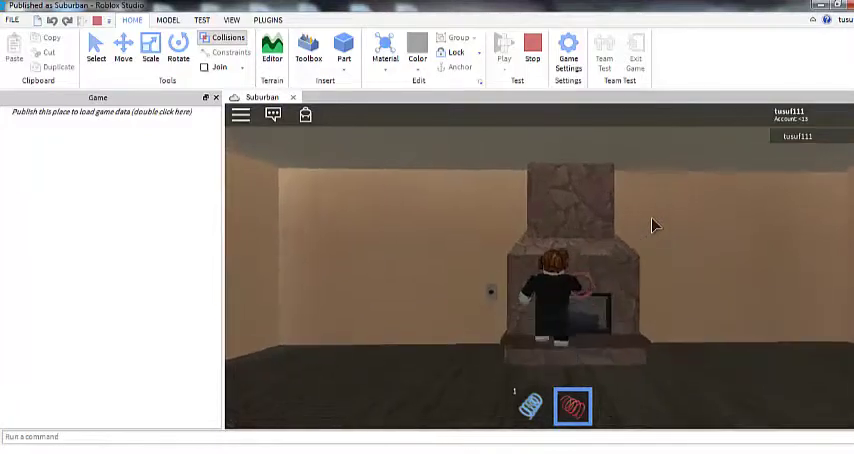
{"action": "key", "text": "w"}
{"action": "key", "text": "w"}
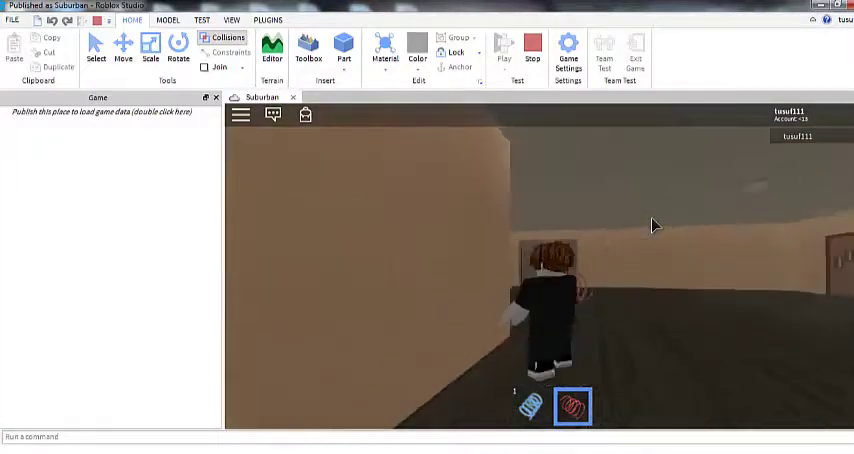
{"action": "key", "text": "w"}
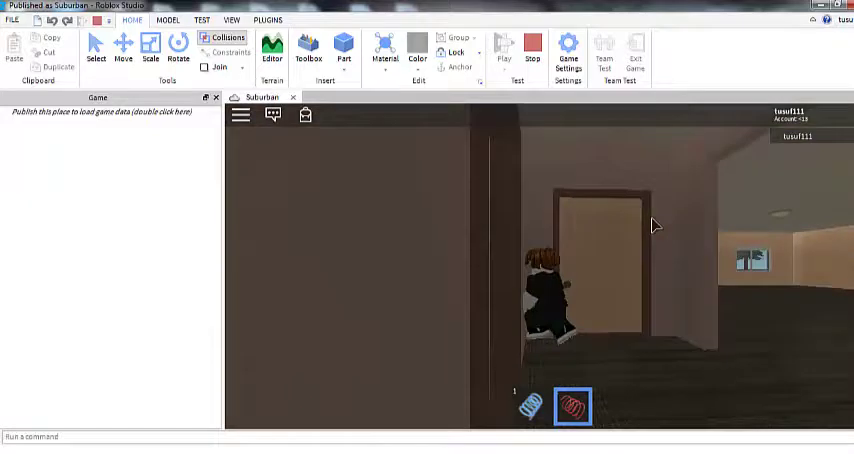
{"action": "key", "text": "w"}
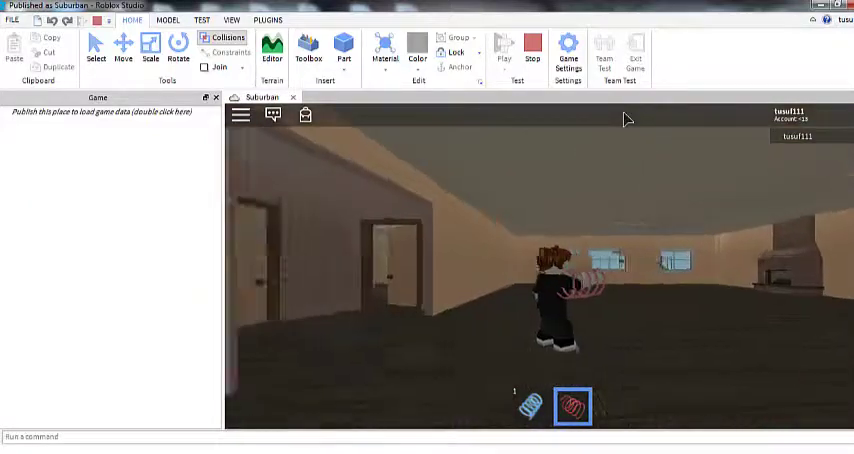
{"action": "key", "text": "w"}
{"action": "key", "text": "w"}
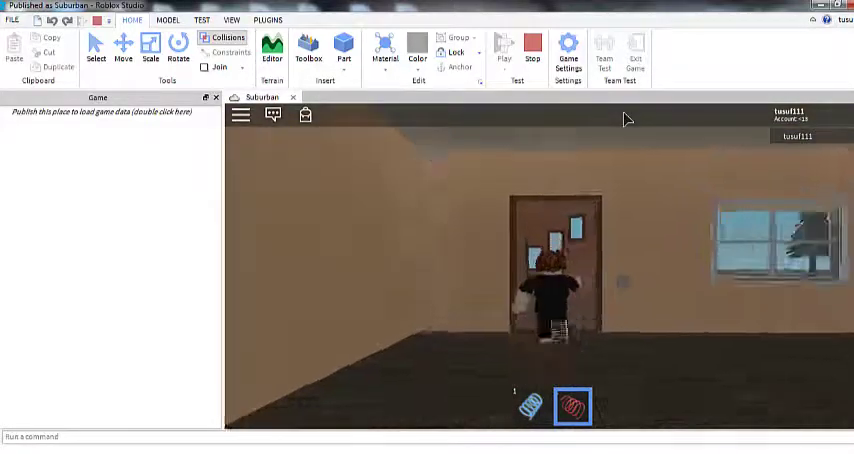
{"action": "key", "text": "w"}
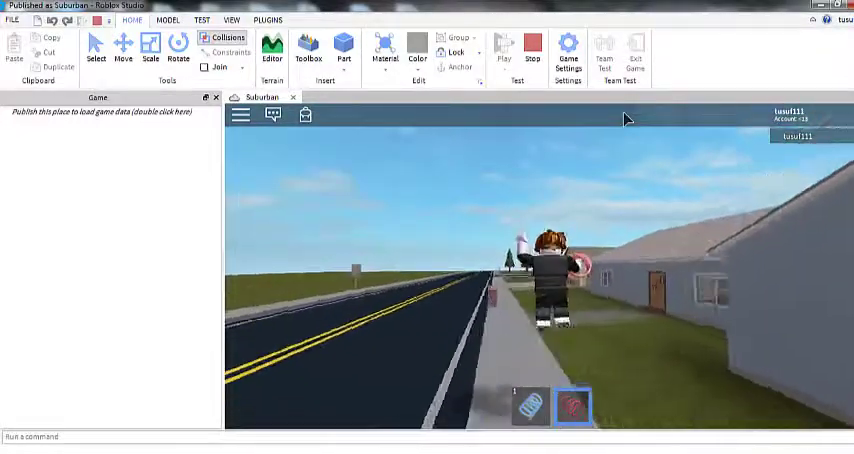
Turn around and run along the sidewalk past the neighbouring grey house.
{"action": "key", "text": "s"}
{"action": "key", "text": "w"}
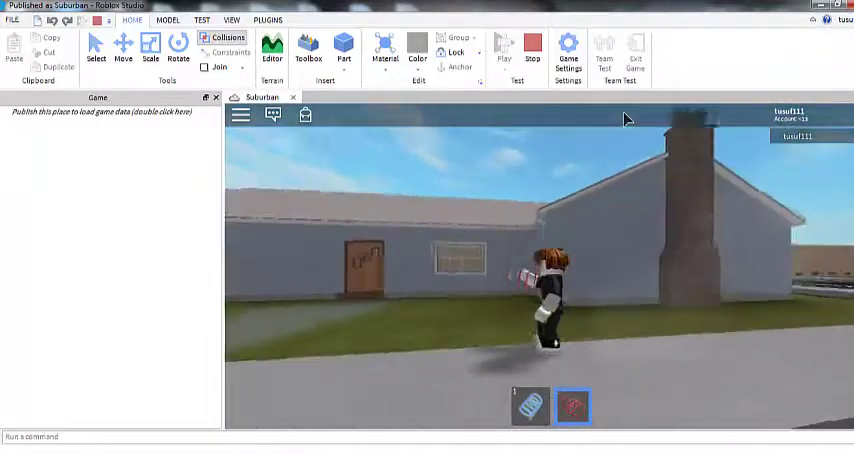